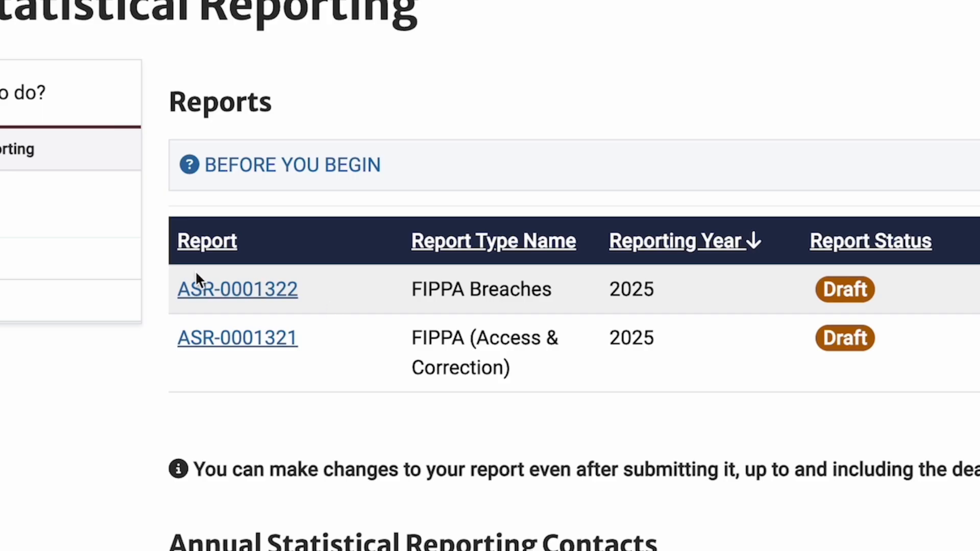
Open the 2025 FIPPA Breaches draft report and save its institution profile section to continue.
click(241, 291)
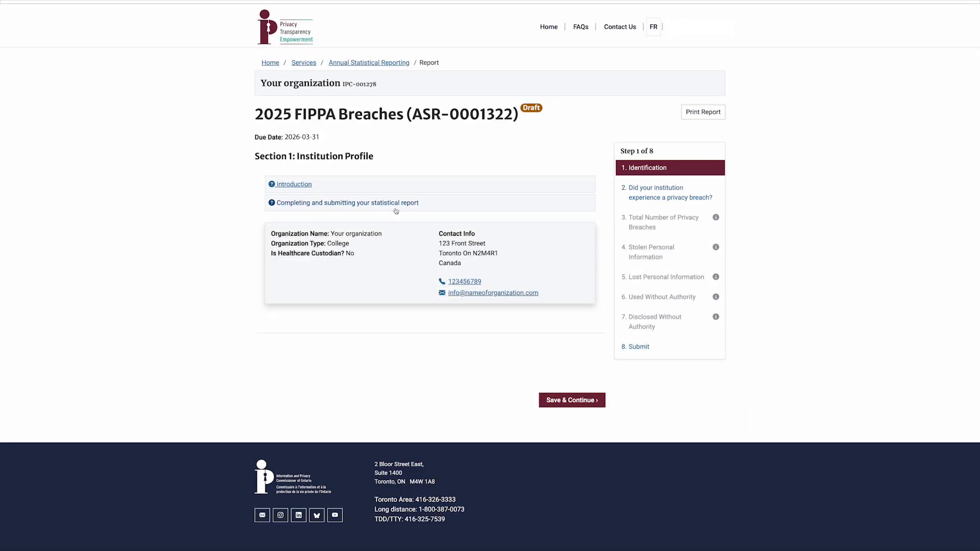
click(578, 406)
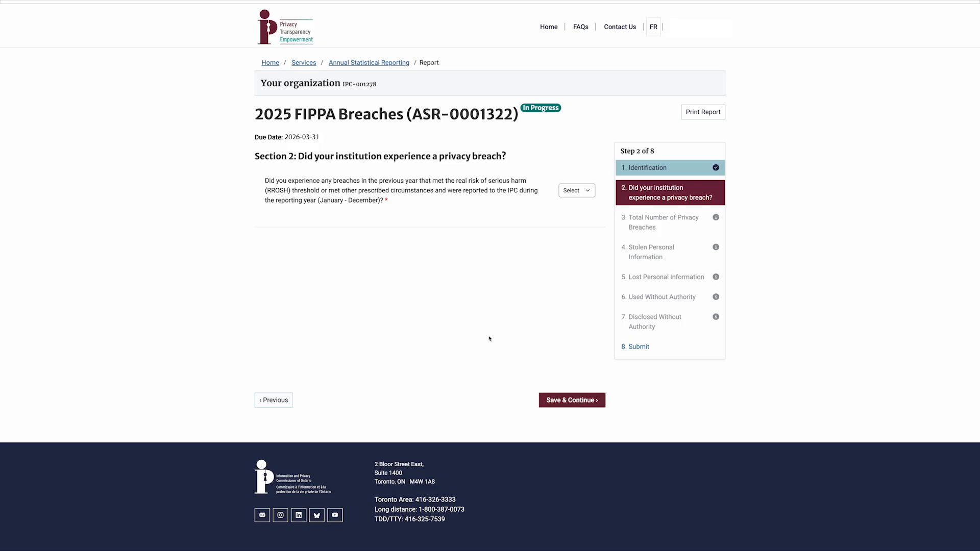
Answer No to whether the institution experienced a reportable privacy breach, and save the section.
click(592, 195)
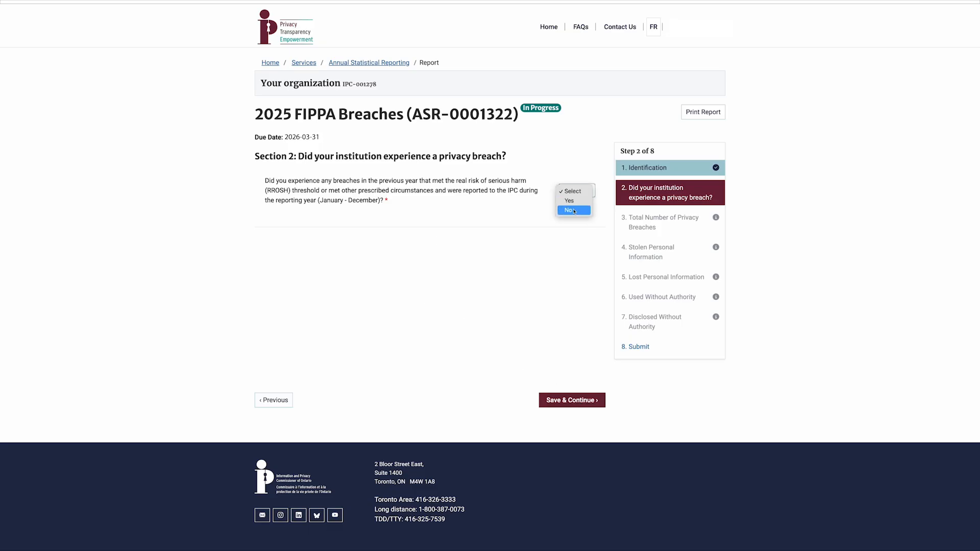
click(574, 211)
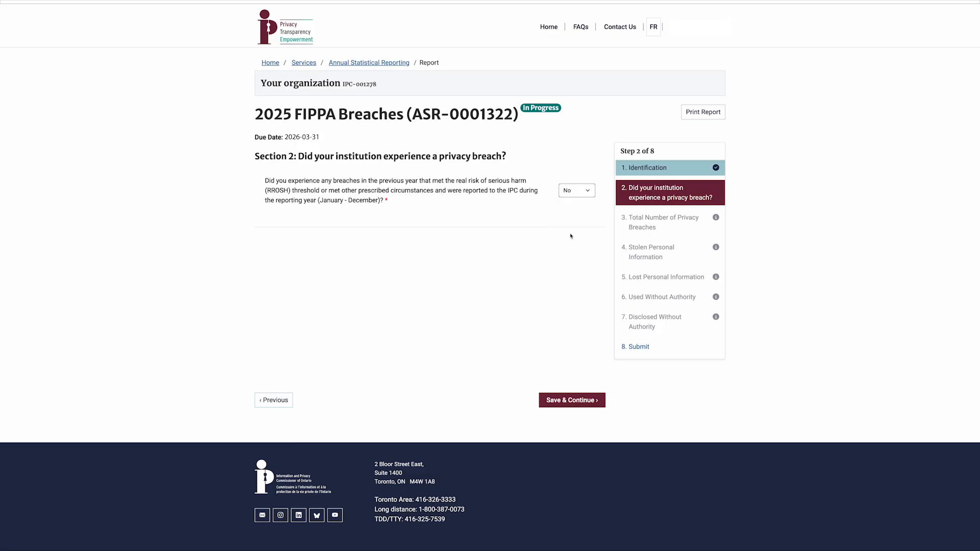
click(577, 401)
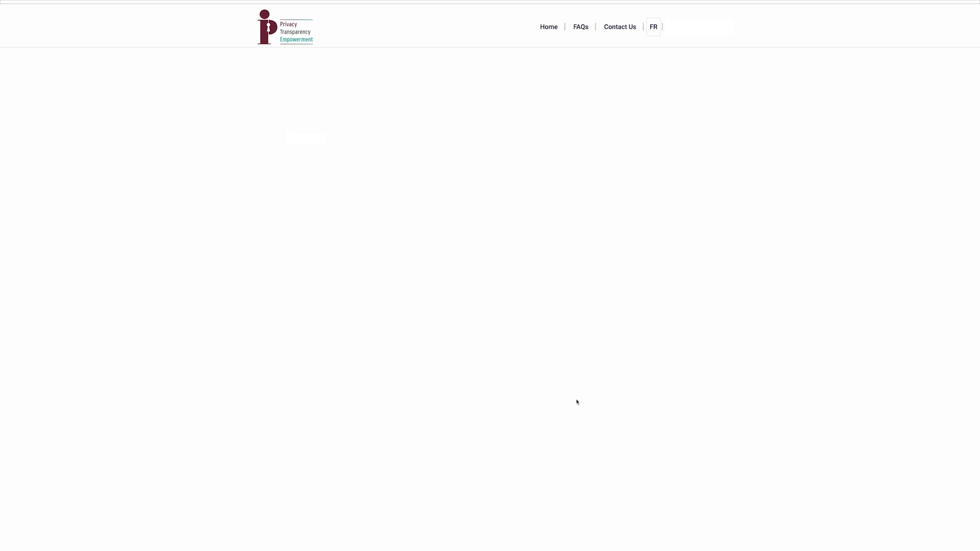
click(268, 176)
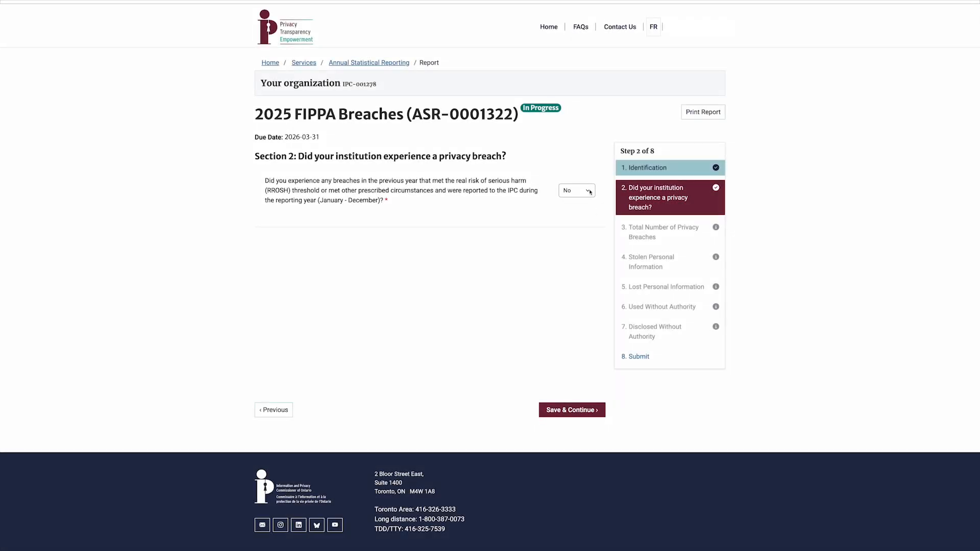
Change the privacy breach answer to Yes, save the section, and enter 26 as the total number of privacy breaches.
click(572, 190)
click(570, 183)
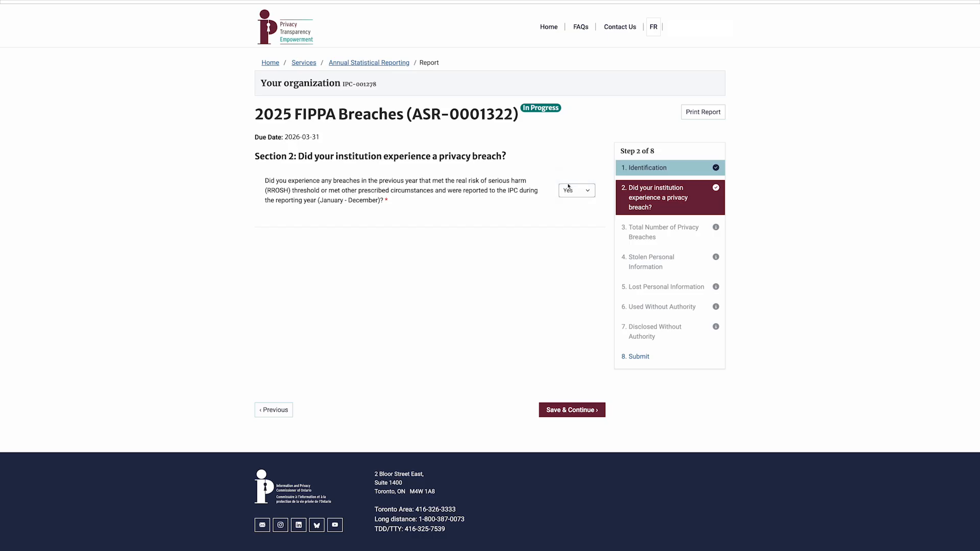
click(565, 410)
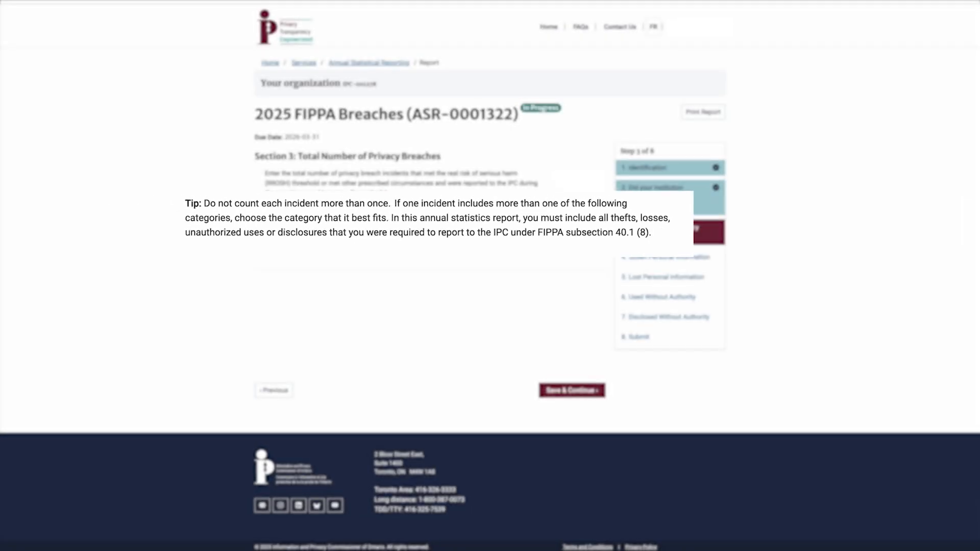
text(6)
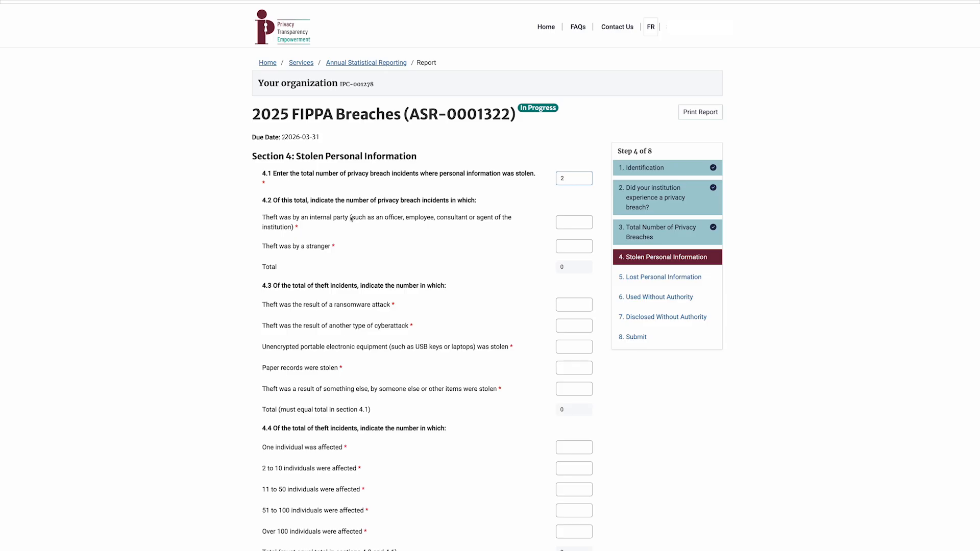
Complete the Stolen Personal Information section for 5 incidents, breaking them down by theft type and number of individuals affected, and save it.
click(568, 309)
text(3)
click(572, 324)
click(571, 347)
text(00)
click(566, 387)
double_click(567, 179)
text(60)
click(570, 491)
text(0)
text(0)
scroll(712, 483, down, 3)
click(561, 497)
Record 4 lost-information incidents, including 2 from ransomware and 1 from another cyberattack, all affecting 2 to 10 individuals, and save the section.
text(4)
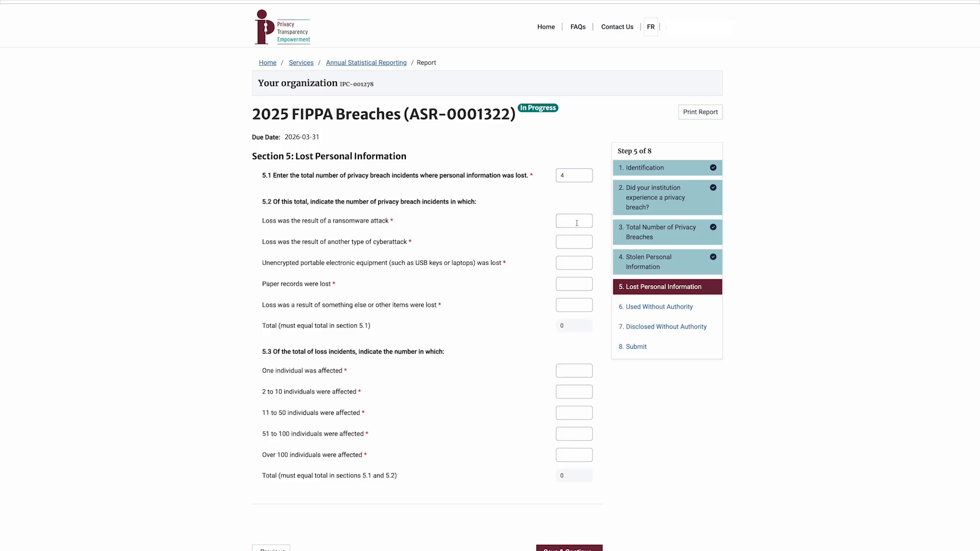
text(2)
click(568, 242)
text(1)
text(00)
click(567, 432)
text(00)
key(Return)
Record 7 incidents of unauthorized use, with 3 through electronic systems and 4 through paper records.
click(568, 187)
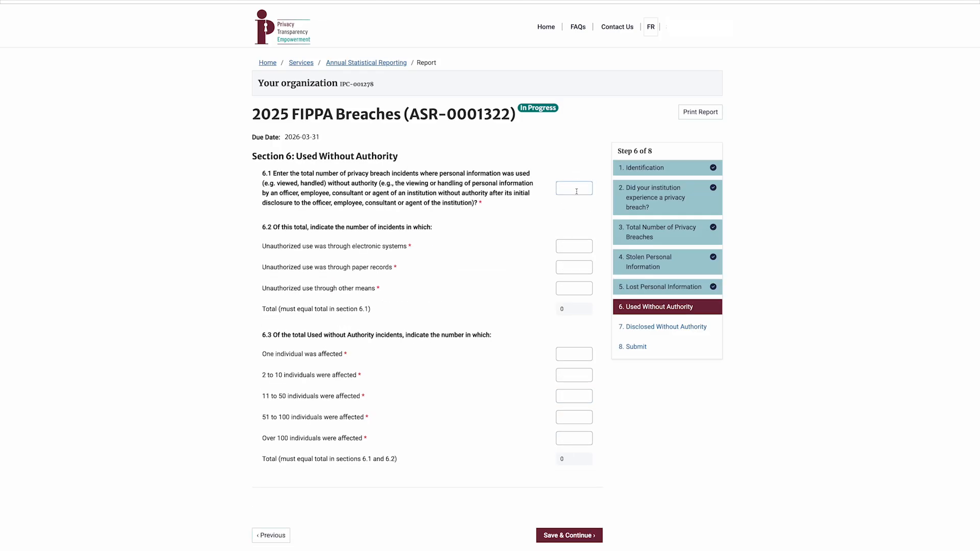
click(566, 247)
text(3)
click(566, 272)
text(4)
Classify all 7 unauthorized use incidents as affecting 2 to 10 individuals, enter 0 for the other ranges, and save the section.
click(570, 358)
text(0)
text(7)
click(573, 416)
text(0)
click(573, 442)
text(0)
click(575, 537)
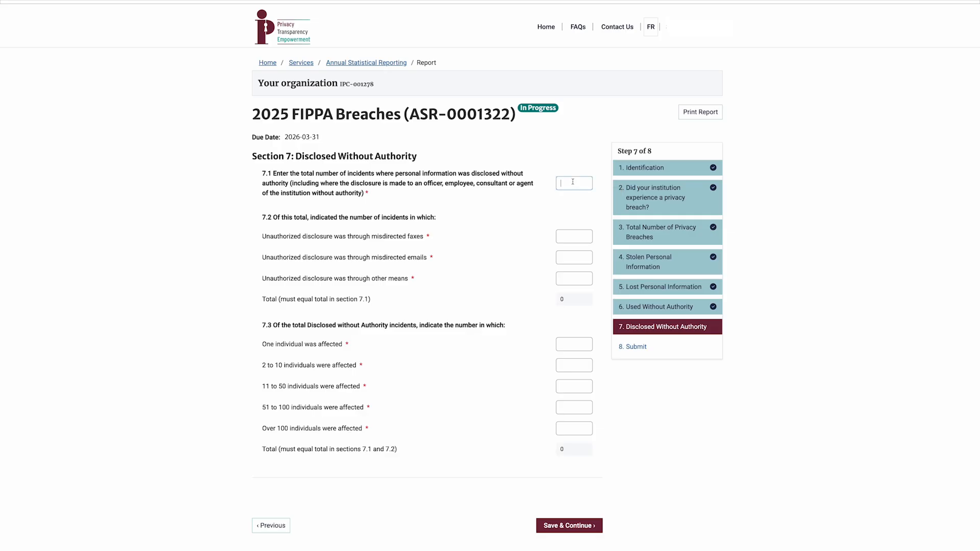
Record 10 unauthorized disclosures: 3 by fax, 2 by email and 5 by other means, all affecting 11 to 50 individuals, and save the section.
text(03250)
click(574, 364)
text(010)
click(575, 409)
text(0)
click(574, 431)
text(0)
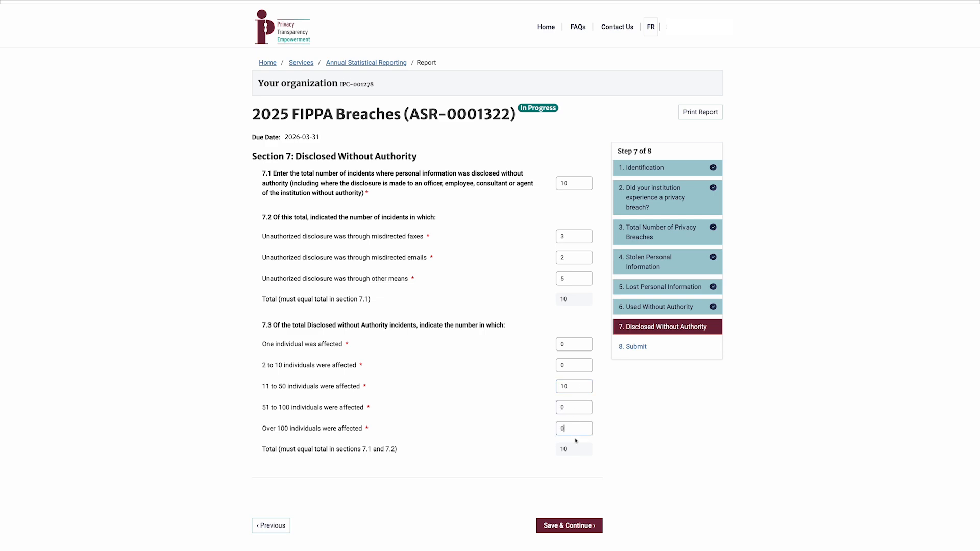
click(577, 528)
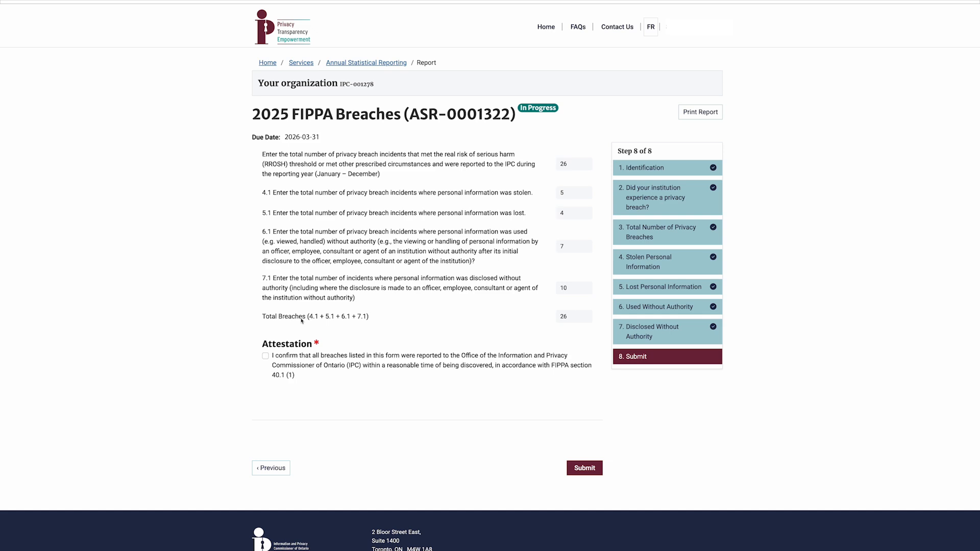
Confirm the attestation that all listed breaches were reported to the IPC, submit the report, and review the submitted version.
click(266, 356)
click(589, 469)
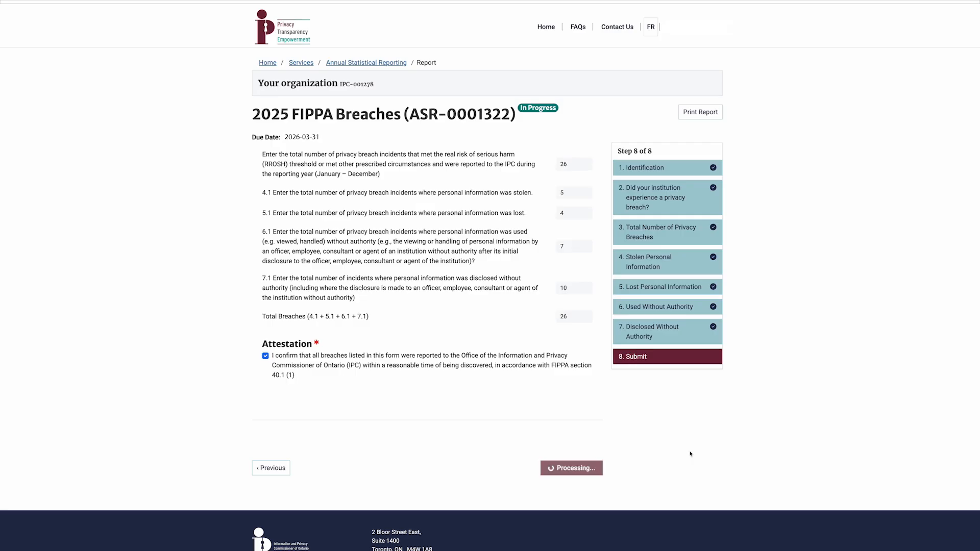
scroll(824, 388, down, 15)
scroll(828, 395, down, 20)
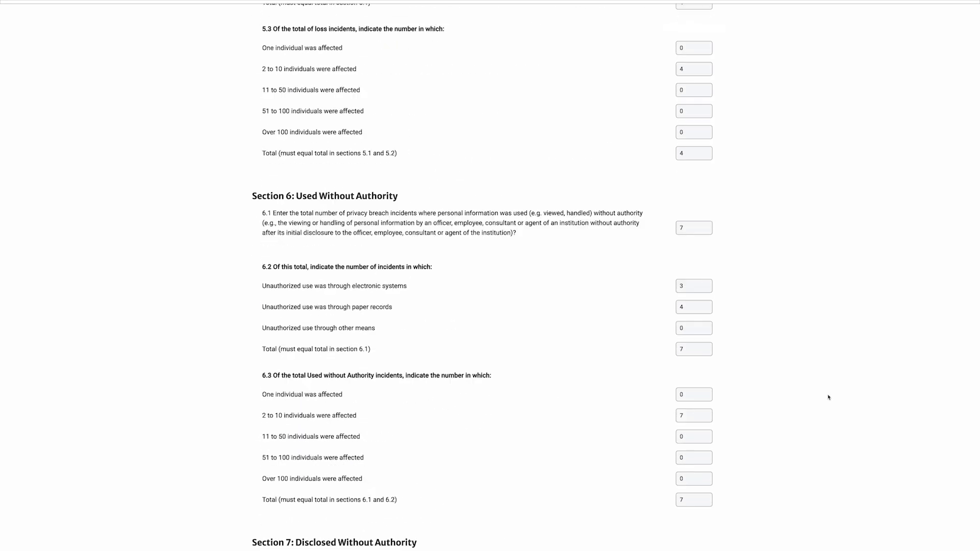
scroll(828, 399, up, 20)
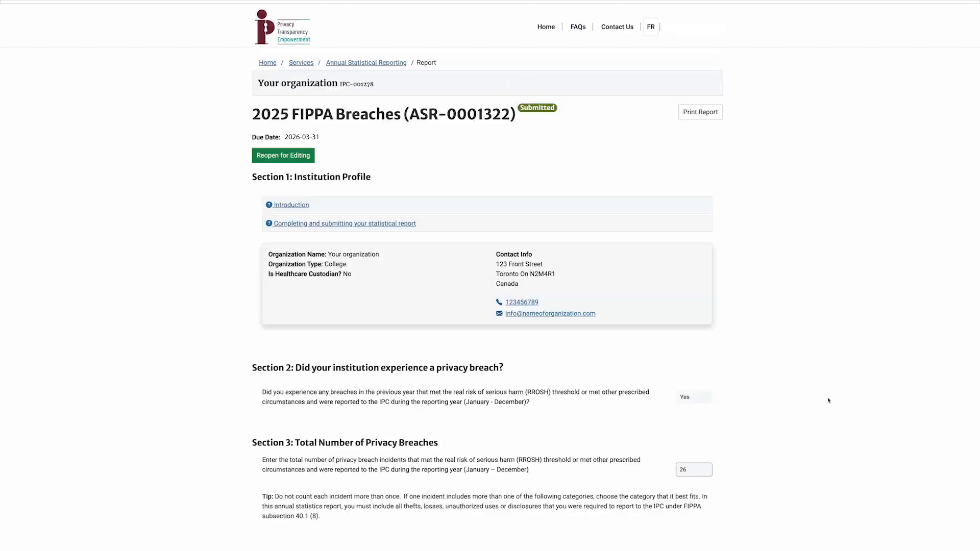